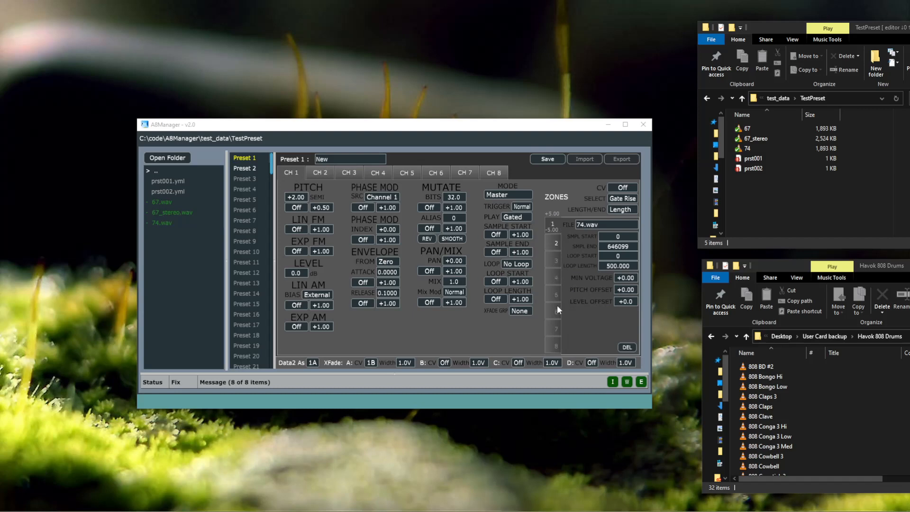
Examine zones 1 to 3 of channel 1 and the options for Lin AM bias, Envelope From, Mix Mod and XFade Grp
{"action": "left_click", "coordinate": [554, 259]}
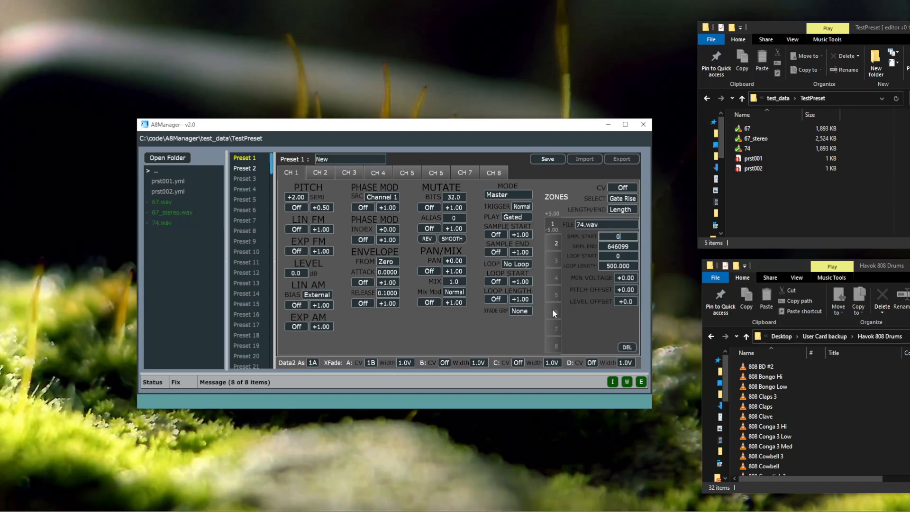
{"action": "left_click", "coordinate": [552, 242]}
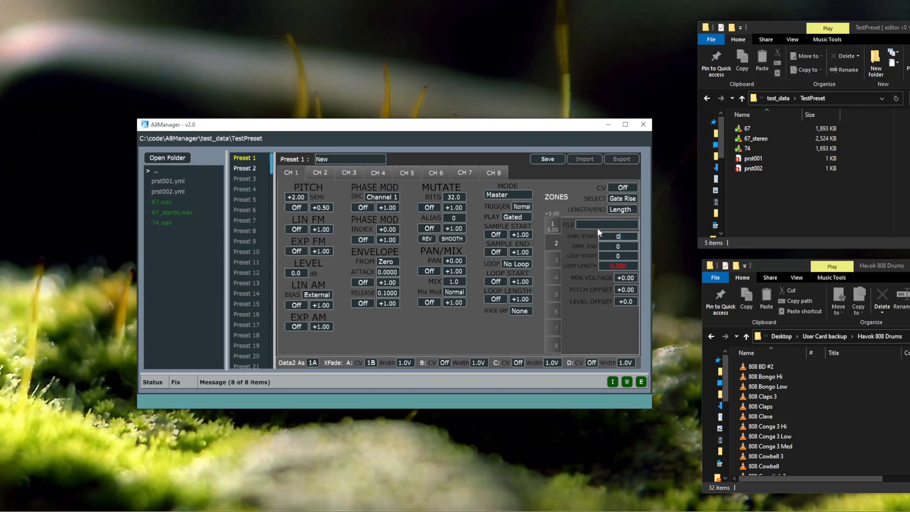
{"action": "left_click", "coordinate": [550, 225]}
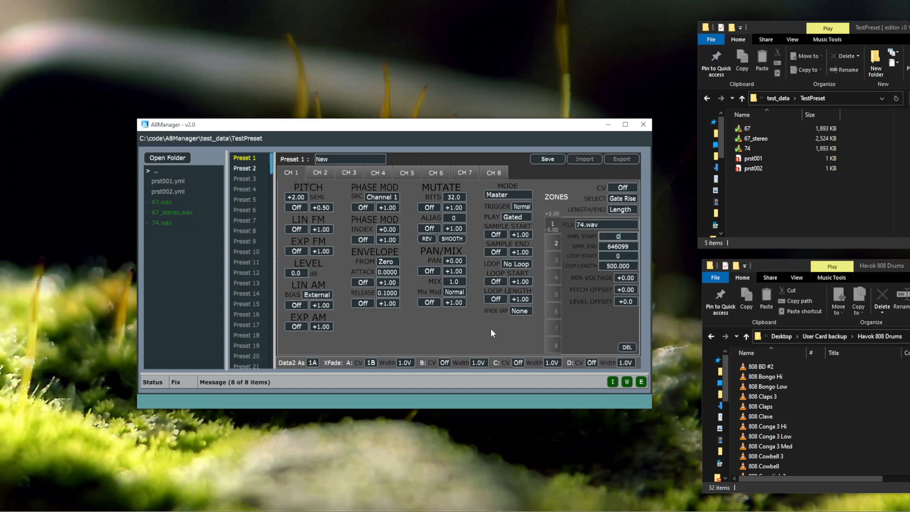
{"action": "left_click", "coordinate": [313, 295]}
{"action": "left_click", "coordinate": [325, 305]}
{"action": "left_click", "coordinate": [386, 262]}
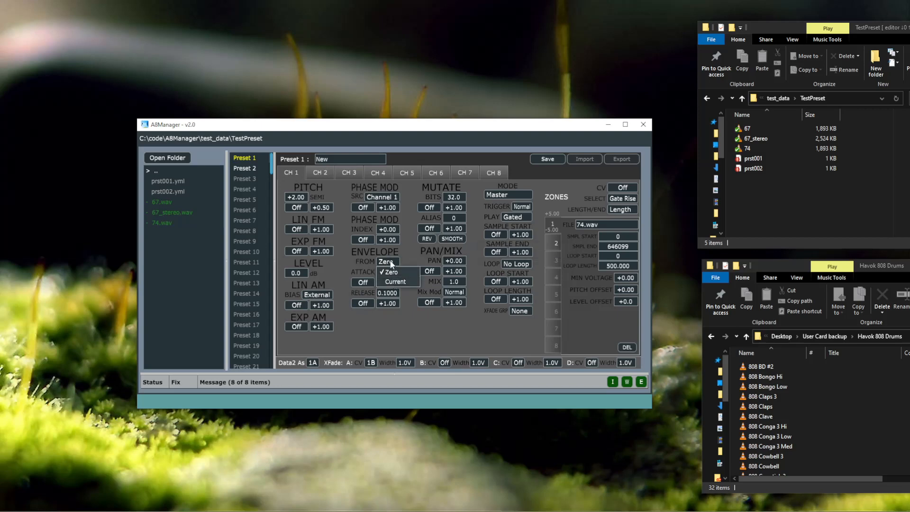
{"action": "left_click", "coordinate": [391, 263]}
{"action": "left_click", "coordinate": [457, 293]}
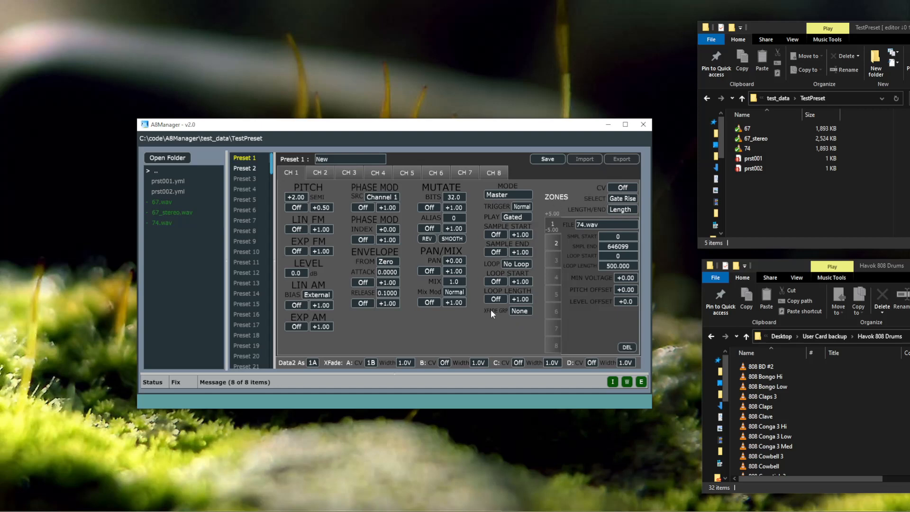
{"action": "left_click", "coordinate": [519, 312]}
{"action": "left_click", "coordinate": [520, 312]}
{"action": "left_click", "coordinate": [557, 243]}
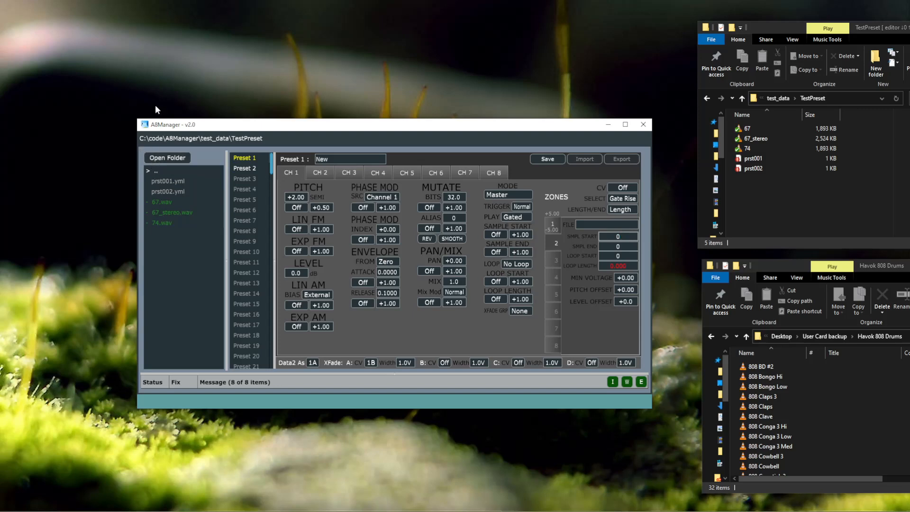
Go up to the test_data folder and reopen TestPreset to reload Preset 1
{"action": "left_click", "coordinate": [155, 173]}
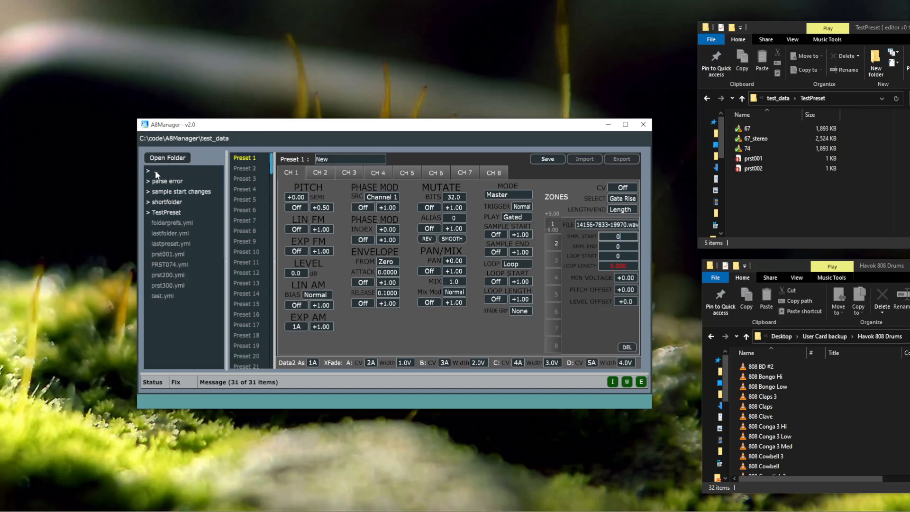
{"action": "left_click", "coordinate": [167, 212]}
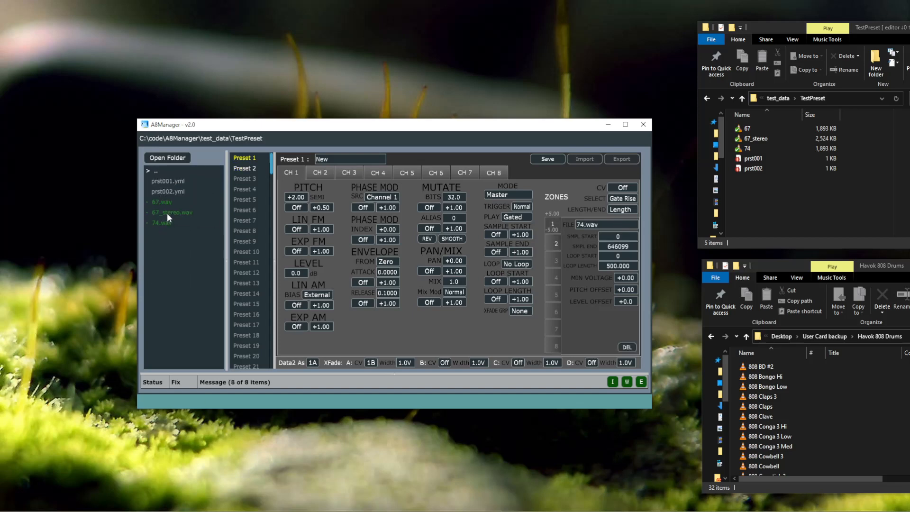
{"action": "left_click", "coordinate": [158, 170]}
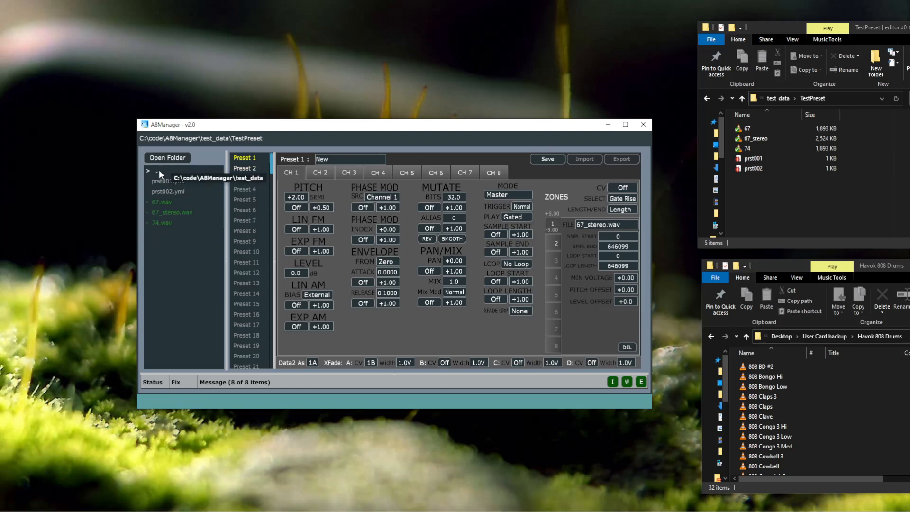
{"action": "left_click", "coordinate": [162, 211]}
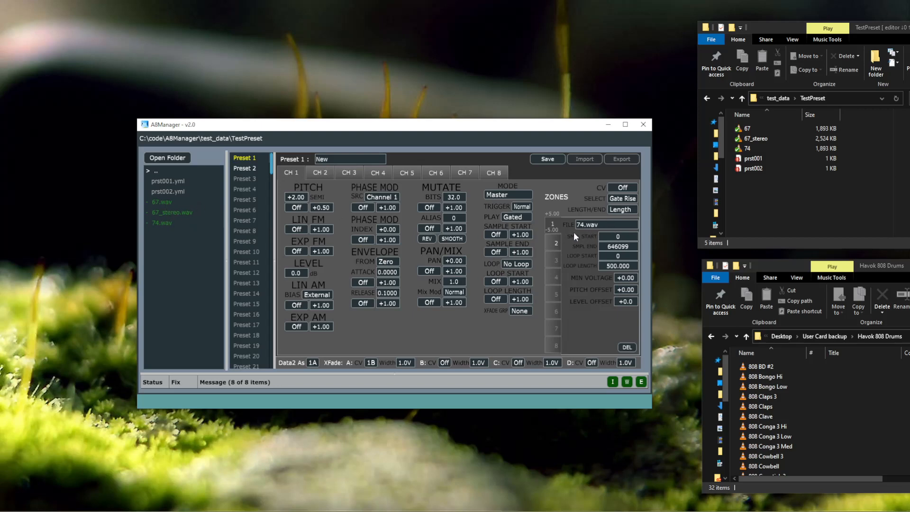
Assign 67.wav to zone 1 and 74.wav to zone 2 of channel 1 from the folder's file list
{"action": "left_click", "coordinate": [157, 202]}
{"action": "left_click", "coordinate": [556, 244]}
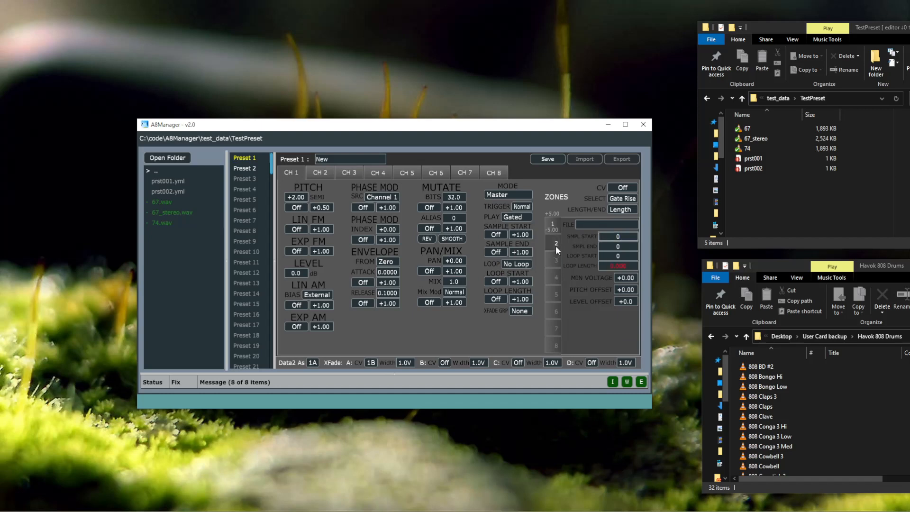
{"action": "left_click", "coordinate": [166, 226]}
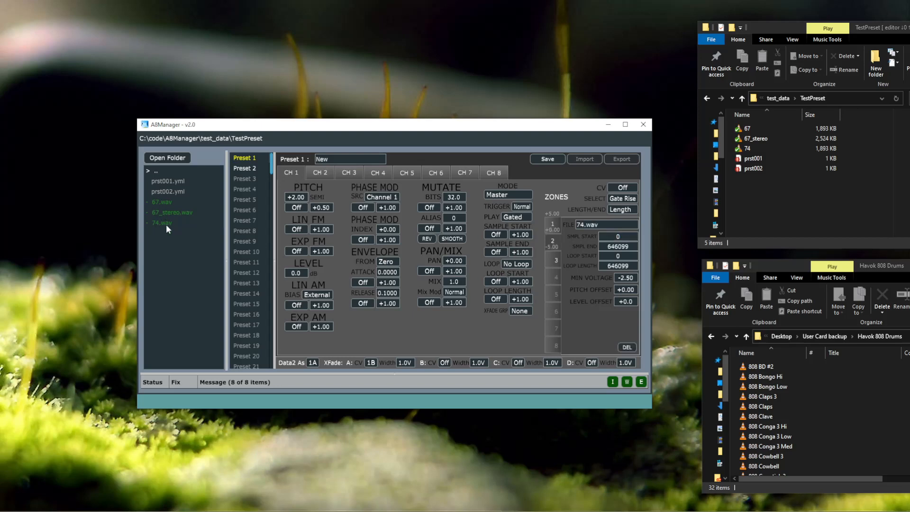
Load 67.wav from the TestPreset folder into zone 3 of channel 1 using the file chooser
{"action": "left_click", "coordinate": [553, 259]}
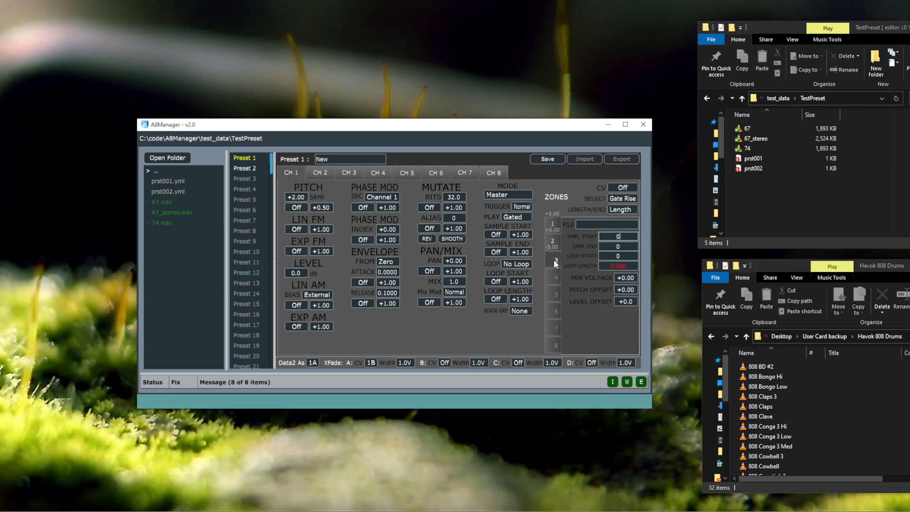
{"action": "left_click", "coordinate": [600, 224]}
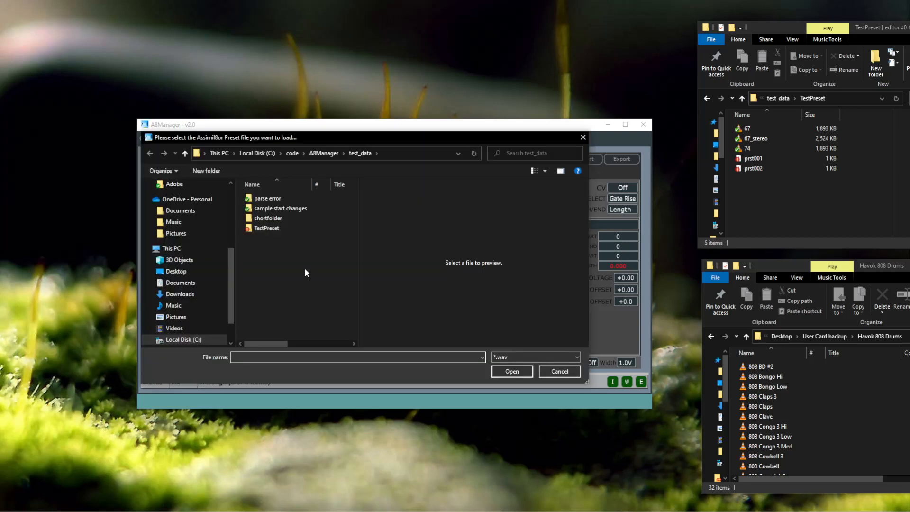
{"action": "left_click", "coordinate": [273, 229]}
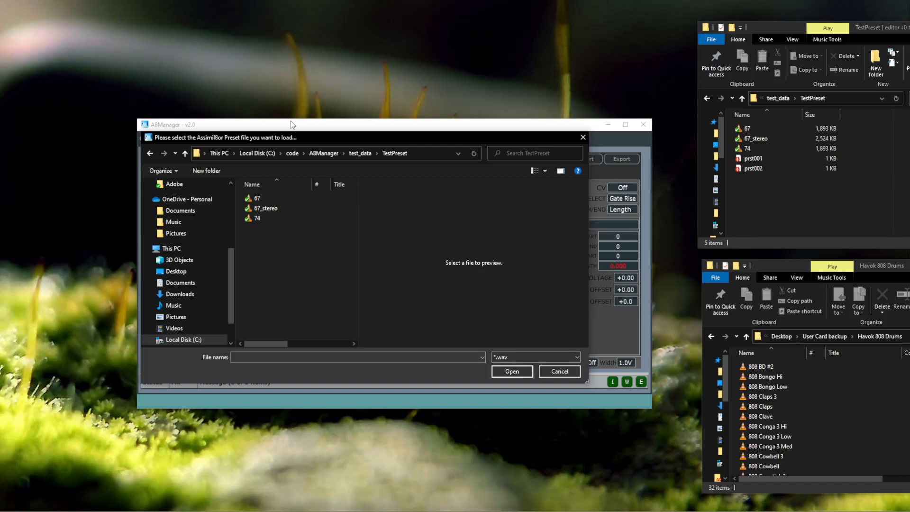
{"action": "double_click", "coordinate": [258, 200]}
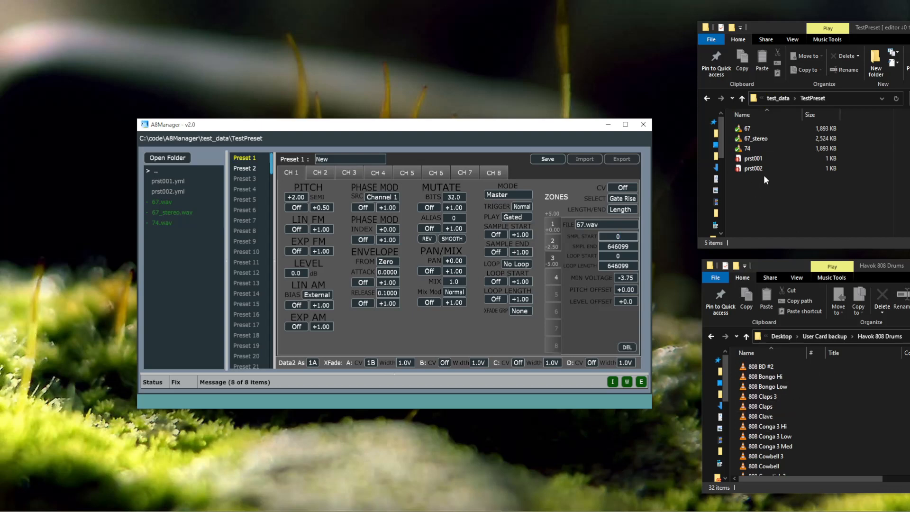
Choose a new sample file for zone 3 and browse to the User Card backup folder on the Desktop
{"action": "left_click", "coordinate": [593, 224]}
{"action": "scroll", "coordinate": [176, 232], "scroll_direction": "up", "scroll_amount": 4}
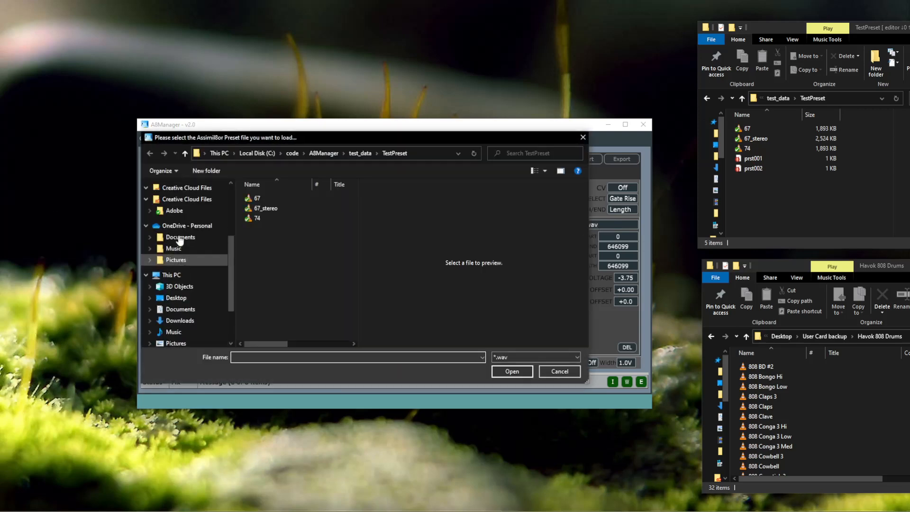
{"action": "left_click", "coordinate": [176, 216]}
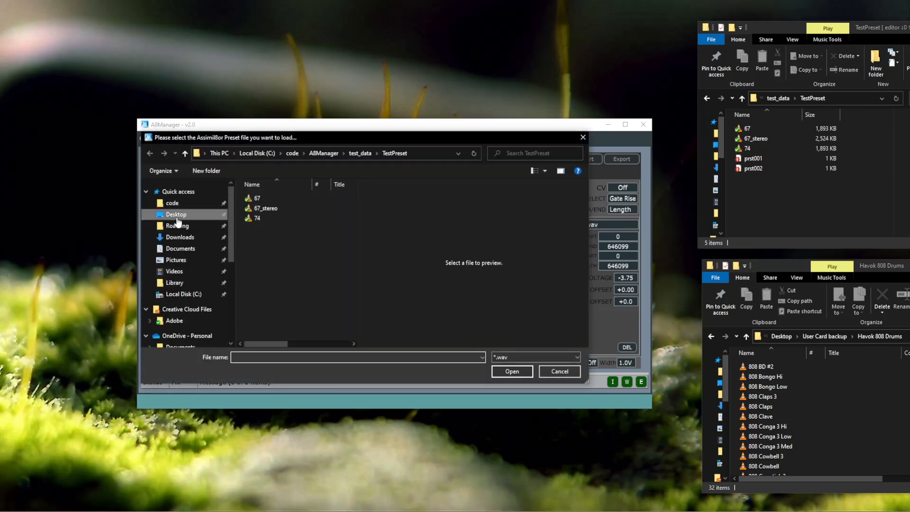
{"action": "scroll", "coordinate": [288, 265], "scroll_direction": "down", "scroll_amount": 3}
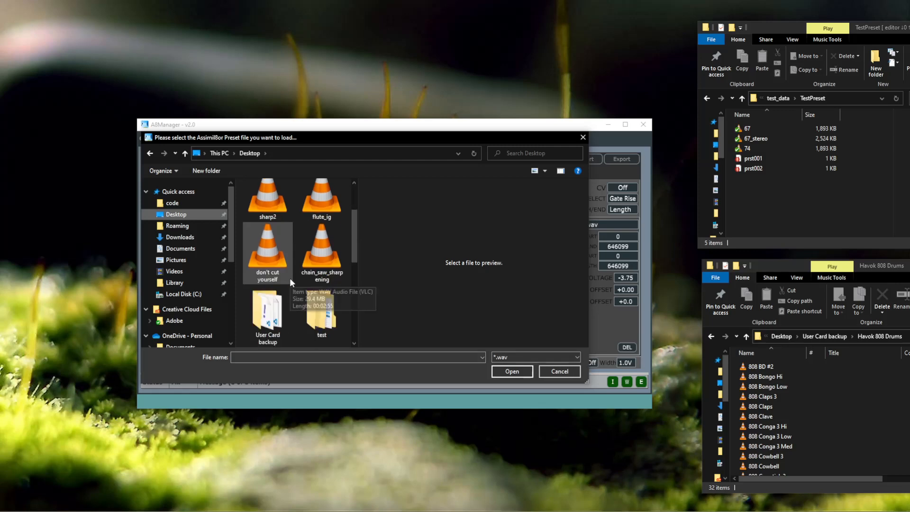
{"action": "scroll", "coordinate": [300, 260], "scroll_direction": "down", "scroll_amount": 1}
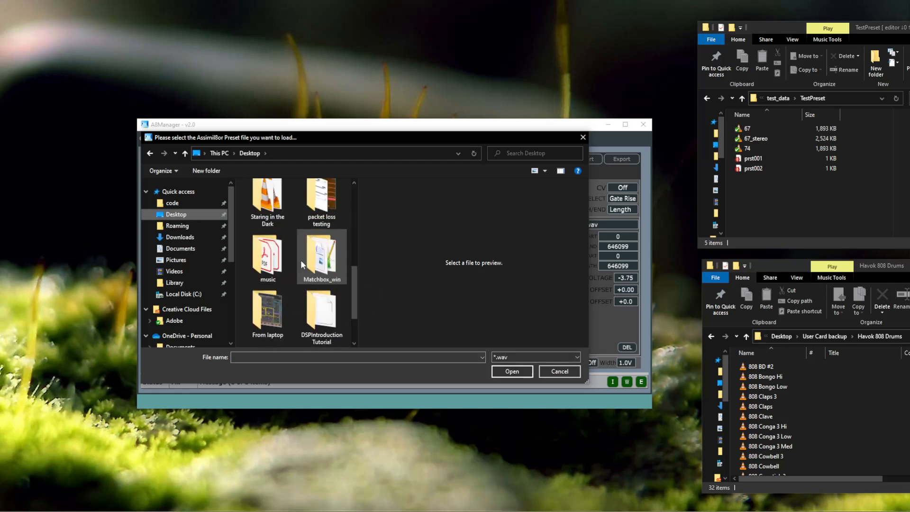
{"action": "scroll", "coordinate": [300, 260], "scroll_direction": "down", "scroll_amount": 1}
{"action": "scroll", "coordinate": [272, 283], "scroll_direction": "up", "scroll_amount": 6}
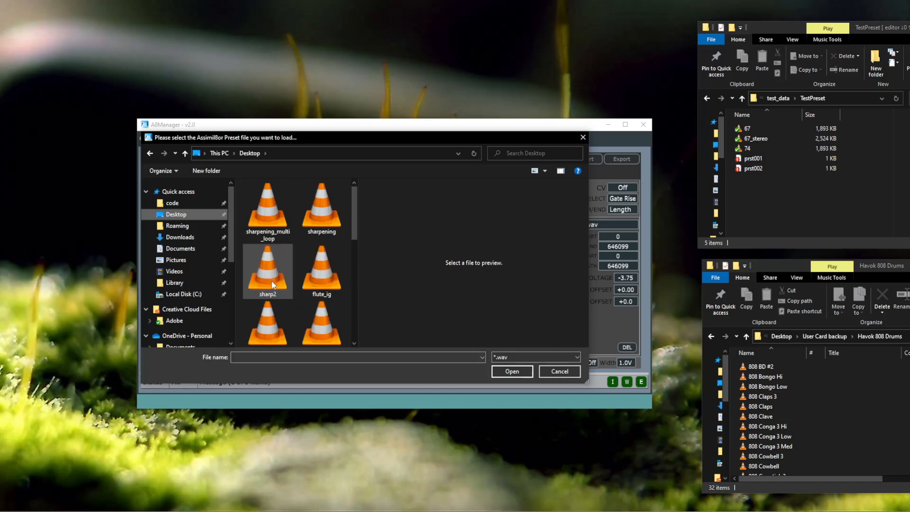
{"action": "scroll", "coordinate": [272, 284], "scroll_direction": "down", "scroll_amount": 3}
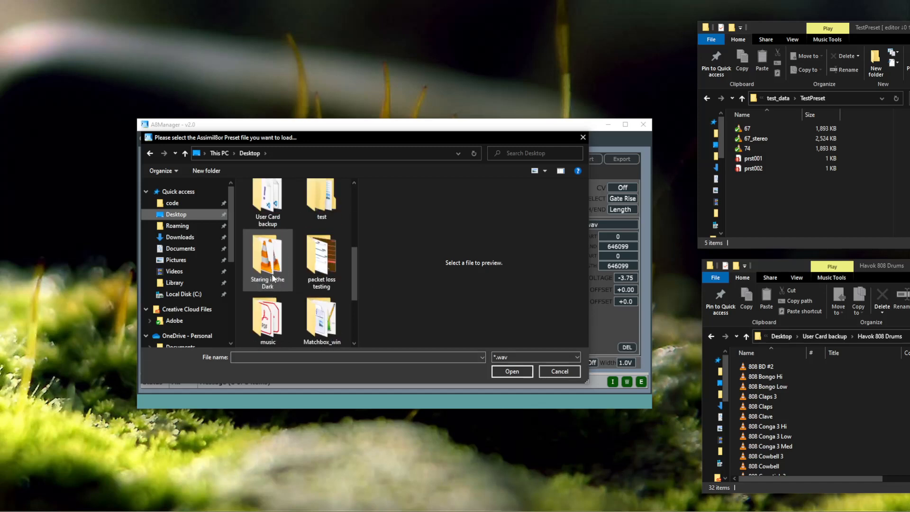
{"action": "double_click", "coordinate": [268, 189]}
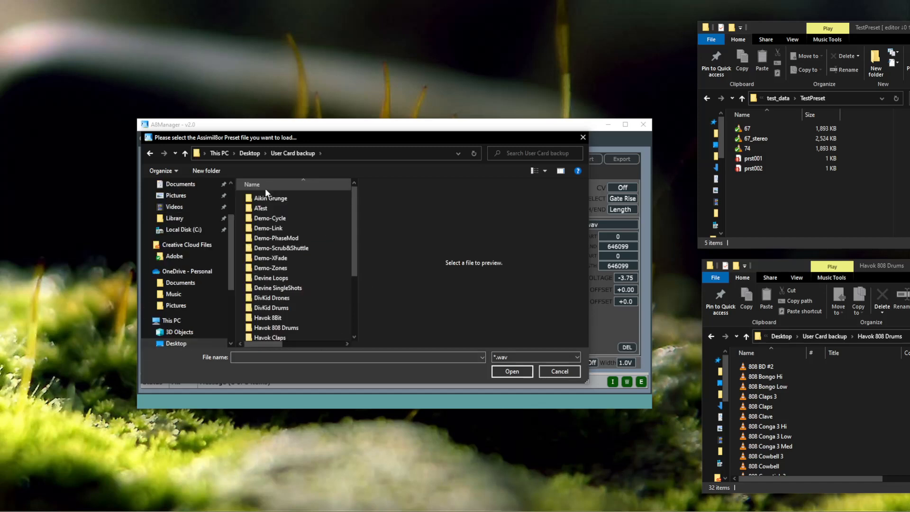
Load 808 Bongo Hi from the Havok 808 Drums folder into zone 3
{"action": "scroll", "coordinate": [276, 261], "scroll_direction": "down", "scroll_amount": 2}
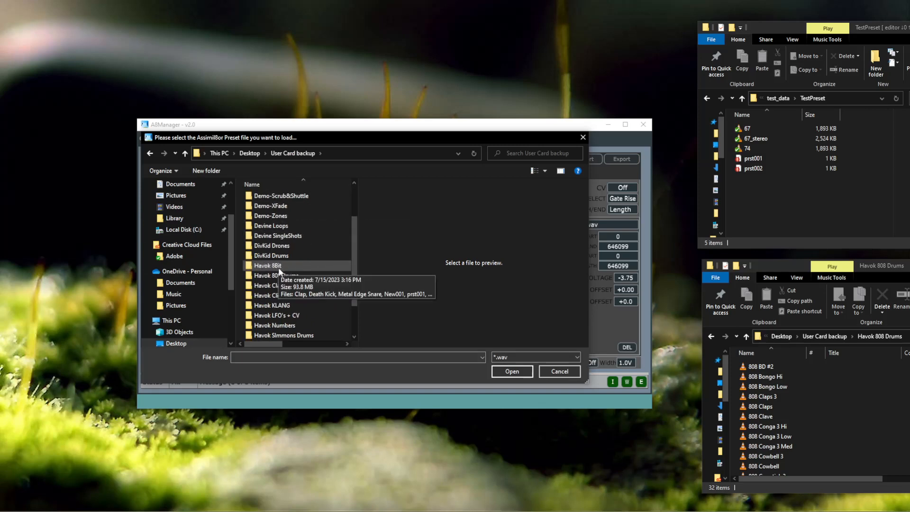
{"action": "left_click", "coordinate": [271, 275]}
{"action": "double_click", "coordinate": [271, 275]}
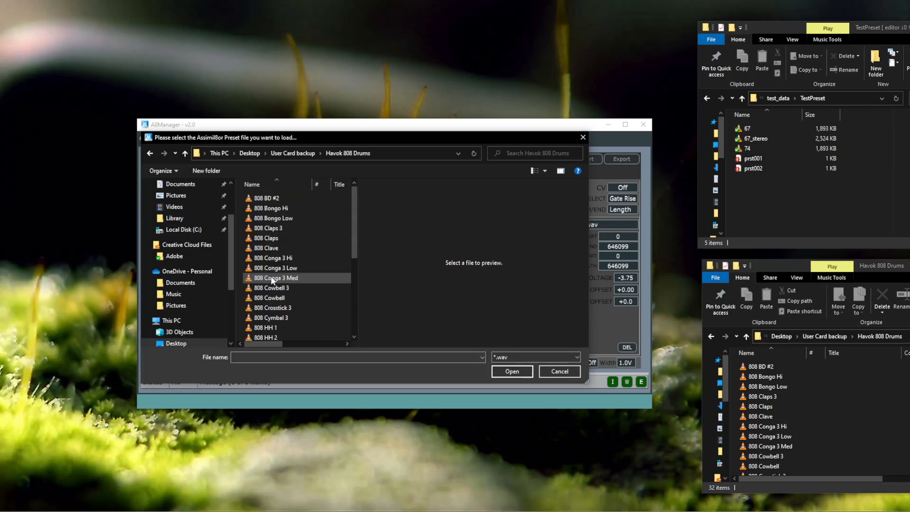
{"action": "double_click", "coordinate": [267, 208]}
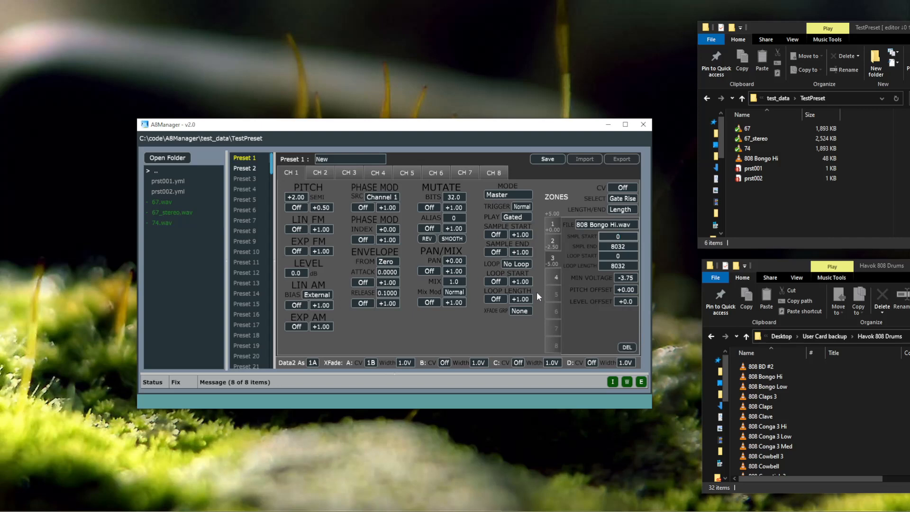
Assign 808 Claps from the Havok 808 Drums file window to zone 4 of channel 1
{"action": "left_click", "coordinate": [555, 274]}
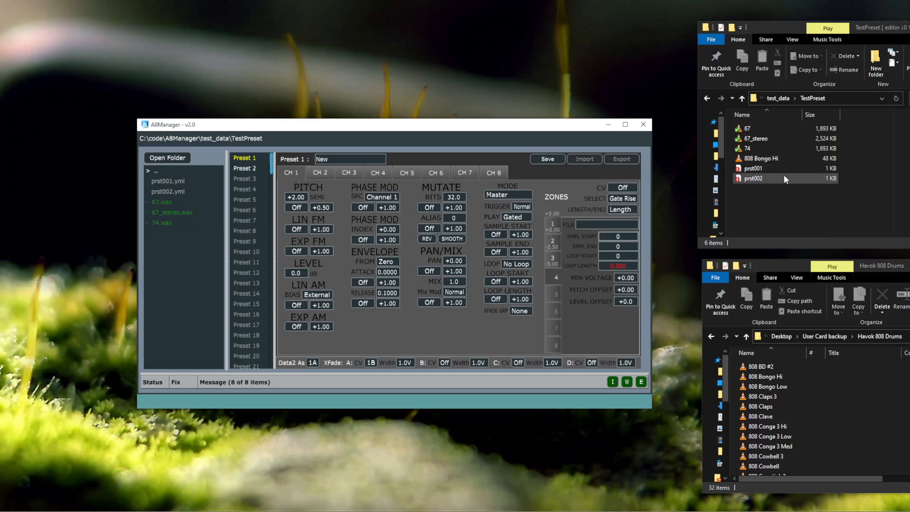
{"action": "left_click", "coordinate": [757, 406]}
{"action": "left_click_drag", "start_coordinate": [630, 295], "coordinate": [596, 222]}
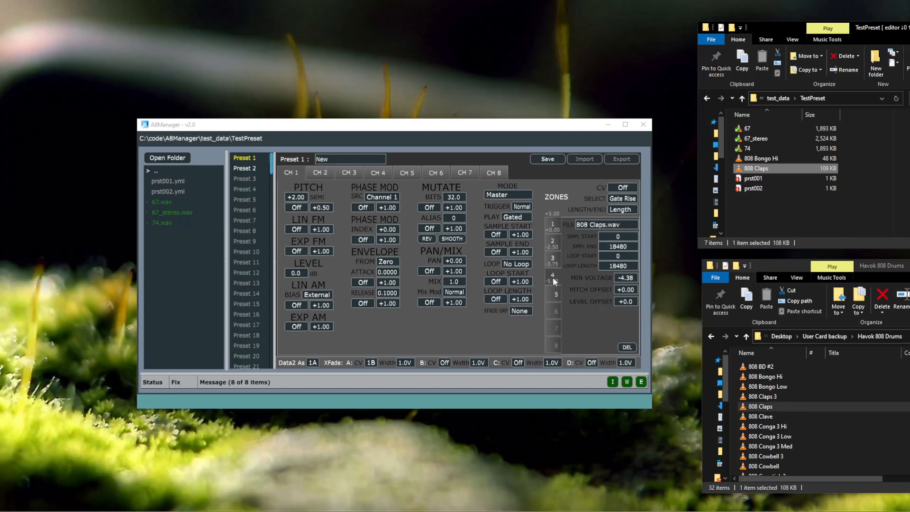
Delete the zone 2 entry holding 74.wav and check zones 1 to 3
{"action": "left_click", "coordinate": [554, 240]}
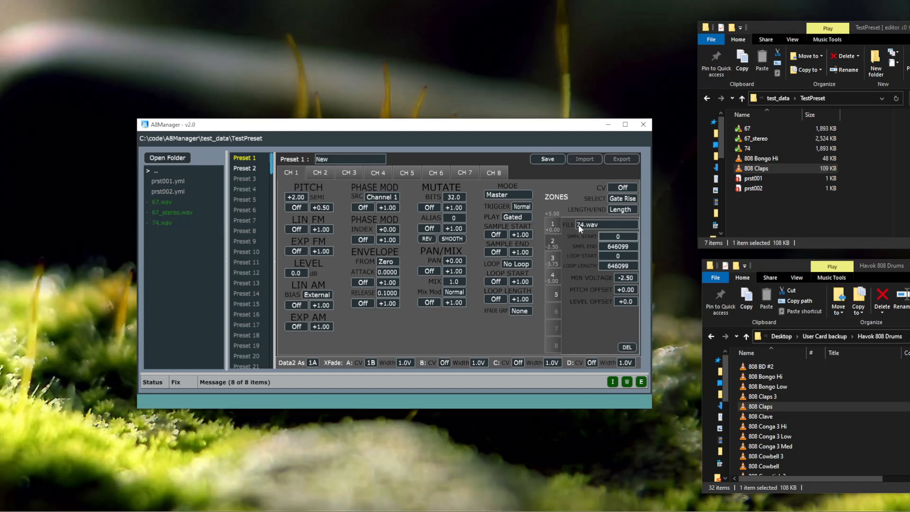
{"action": "left_click", "coordinate": [626, 346]}
{"action": "left_click", "coordinate": [553, 223]}
{"action": "left_click", "coordinate": [551, 239]}
{"action": "left_click", "coordinate": [552, 261]}
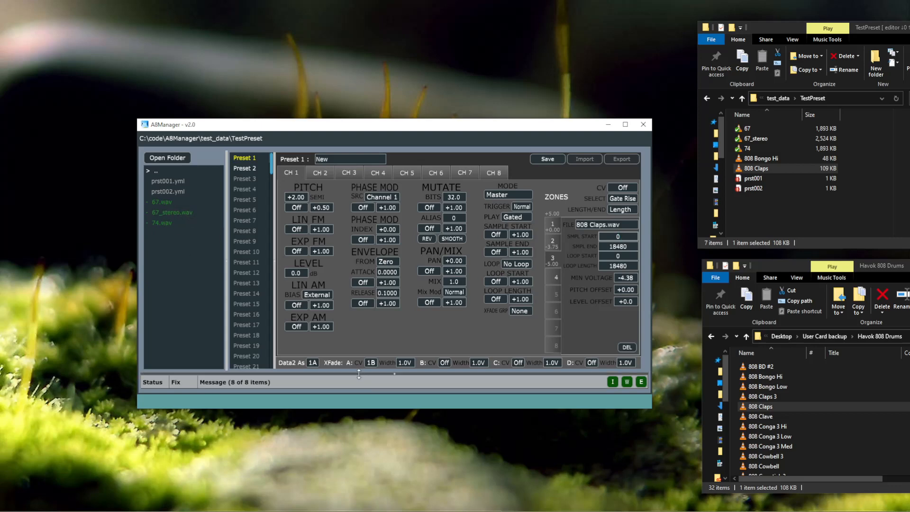
Expand the message list to review the folder's preset and audio file details, and collapse it again
{"action": "left_click_drag", "start_coordinate": [362, 376], "coordinate": [338, 246]}
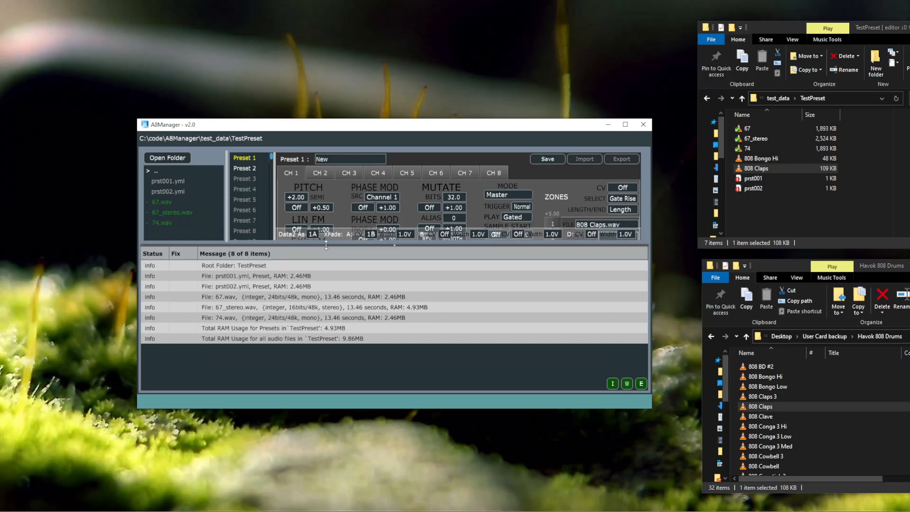
{"action": "left_click_drag", "start_coordinate": [325, 243], "coordinate": [344, 375]}
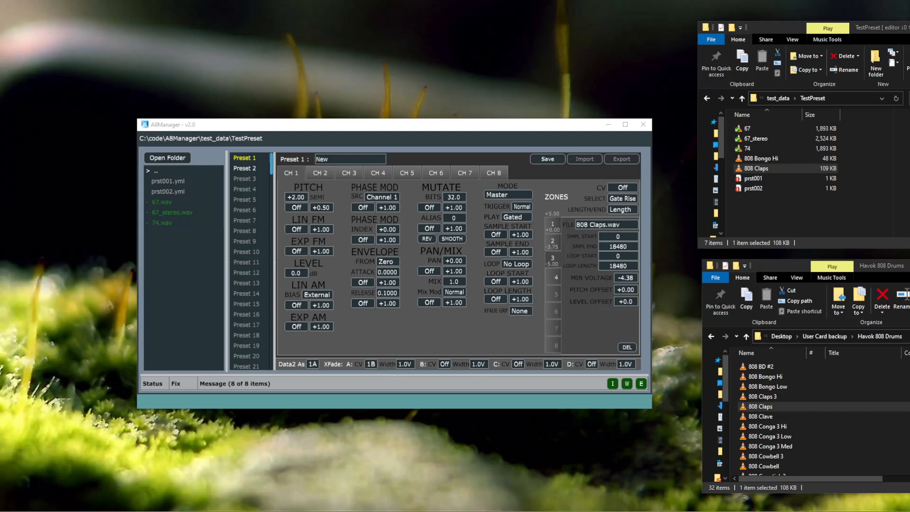
Place the A8Manager GitHub issues window lower on the desktop behind the editor, and switch the editor to Preset 3
{"action": "left_click_drag", "start_coordinate": [0, 262], "coordinate": [371, 65]}
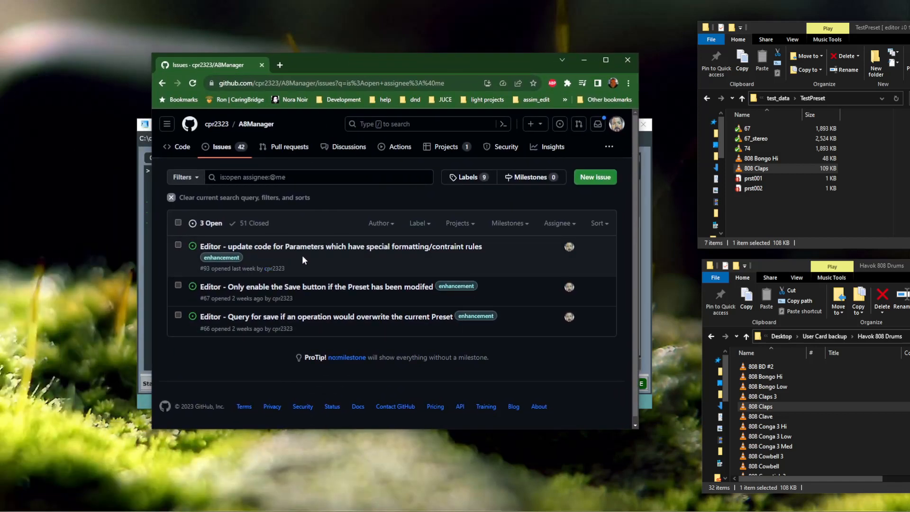
{"action": "left_click_drag", "start_coordinate": [403, 66], "coordinate": [363, 219]}
{"action": "left_click", "coordinate": [412, 119]}
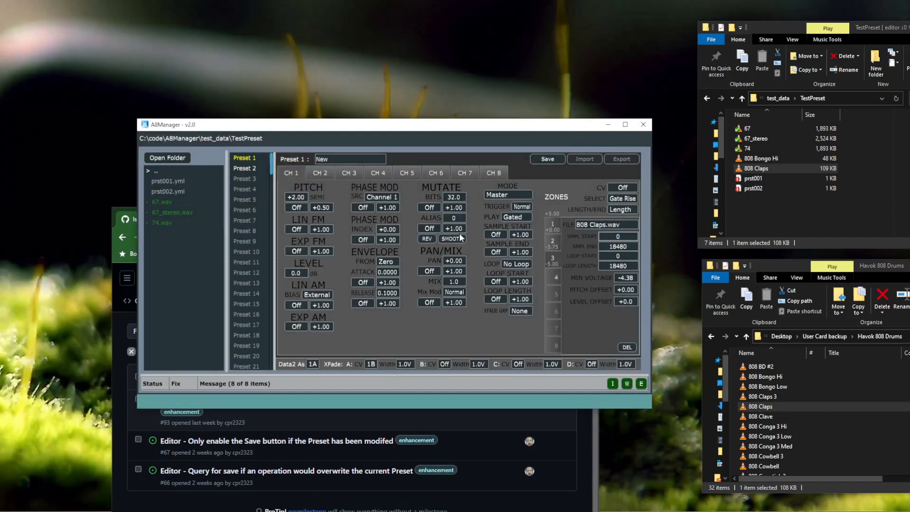
{"action": "left_click", "coordinate": [252, 178]}
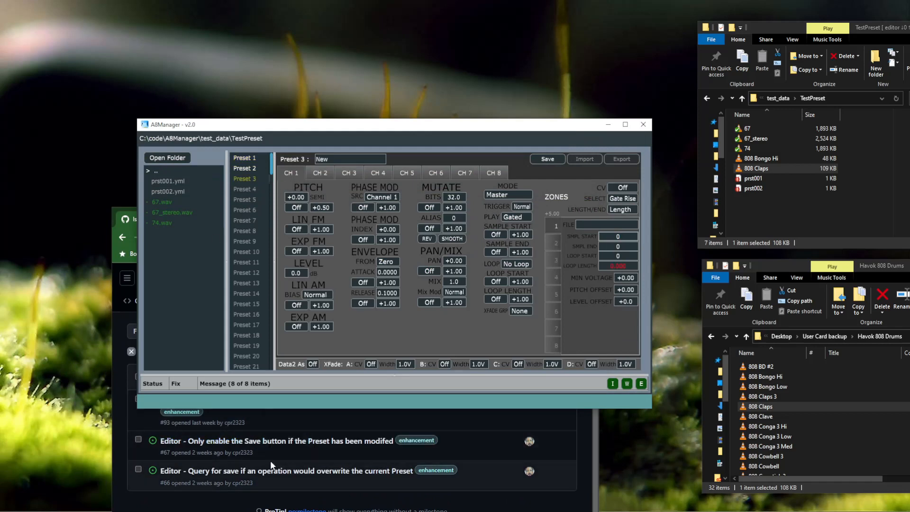
Bring the A8Manager GitHub issues window to the front, review the open editor issues, and move it aside to uncover the editor's zone parameters
{"action": "mouse_move", "coordinate": [272, 474]}
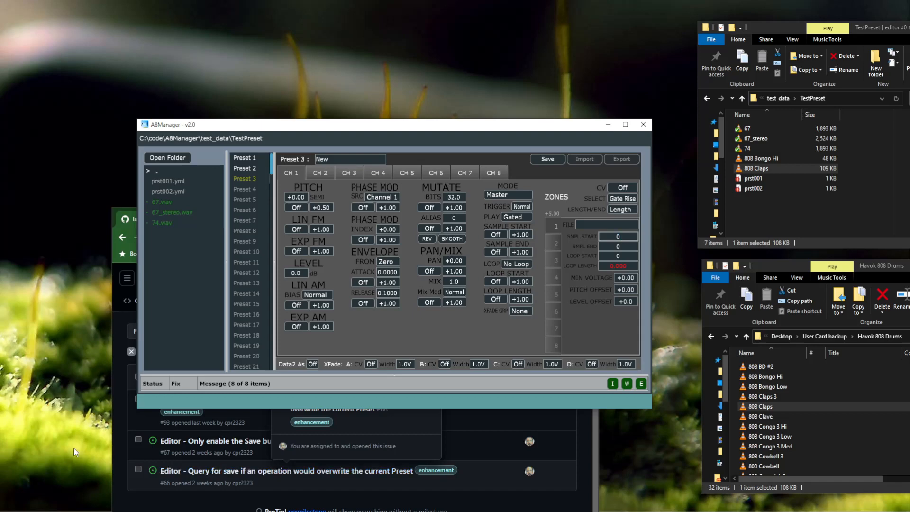
{"action": "left_click", "coordinate": [120, 434]}
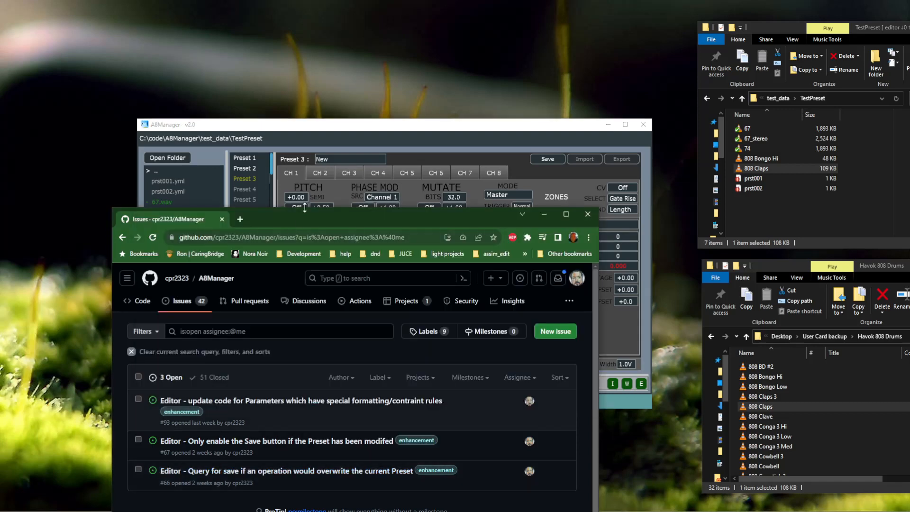
{"action": "left_click_drag", "start_coordinate": [306, 217], "coordinate": [288, 108]}
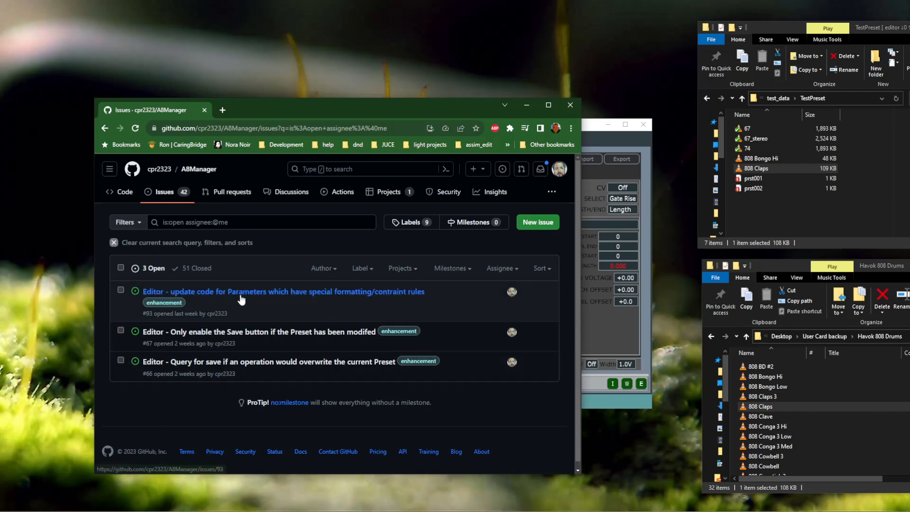
{"action": "left_click_drag", "start_coordinate": [360, 108], "coordinate": [174, 73]}
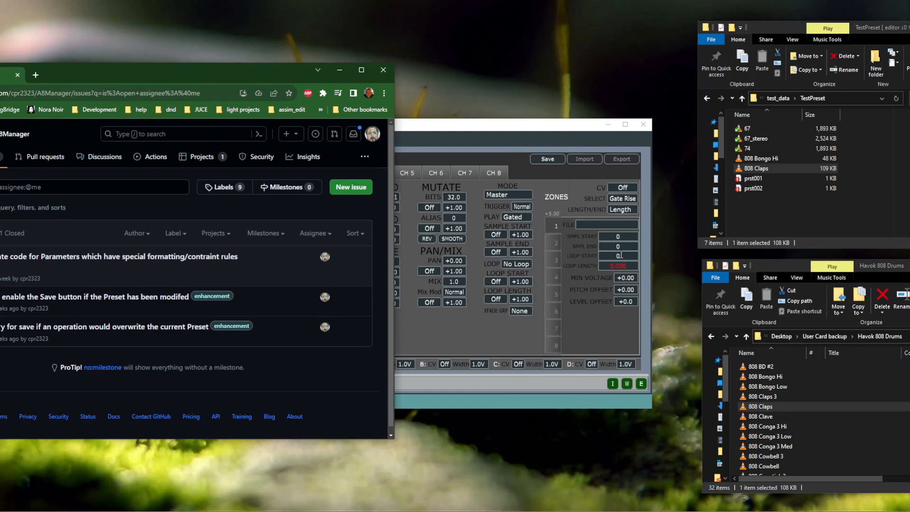
Return to the A8Manager editor, switch to Preset 2, and set the loop end of channel 1's zone 1 to 2047
{"action": "left_click", "coordinate": [600, 257]}
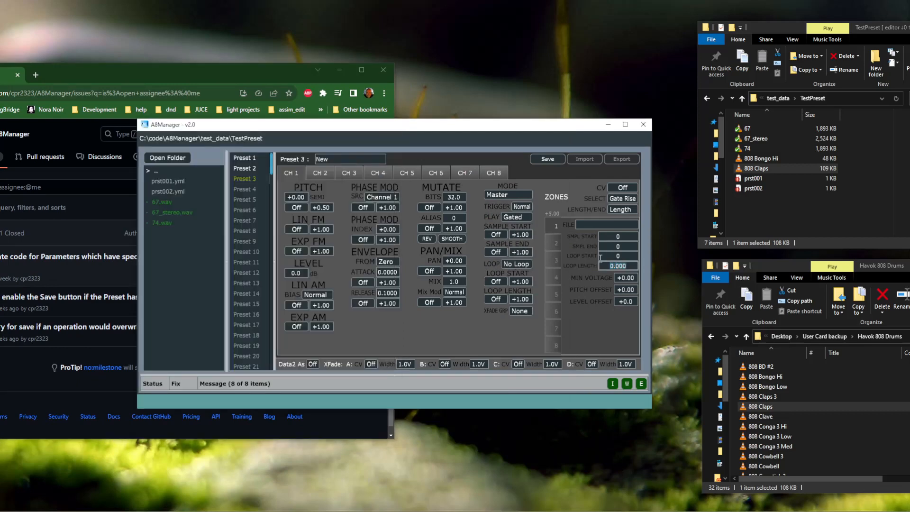
{"action": "type", "text": "2048"}
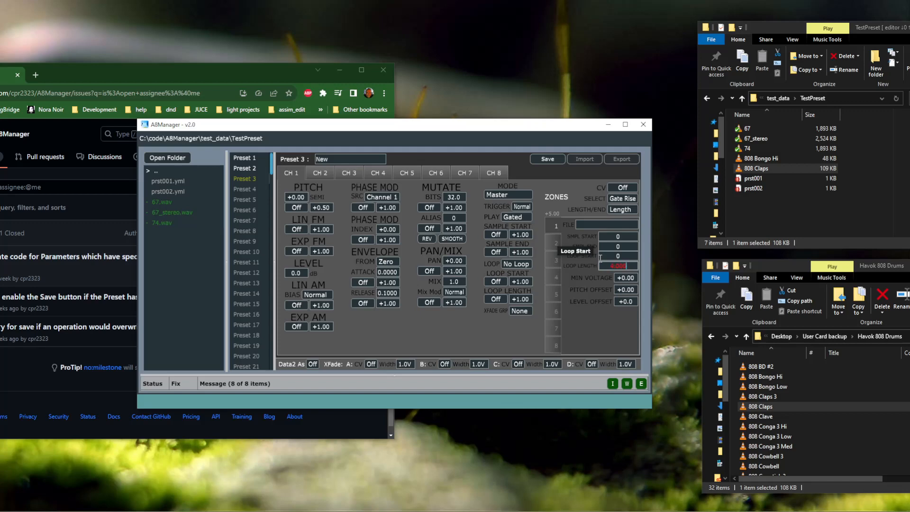
{"action": "left_click", "coordinate": [247, 169]}
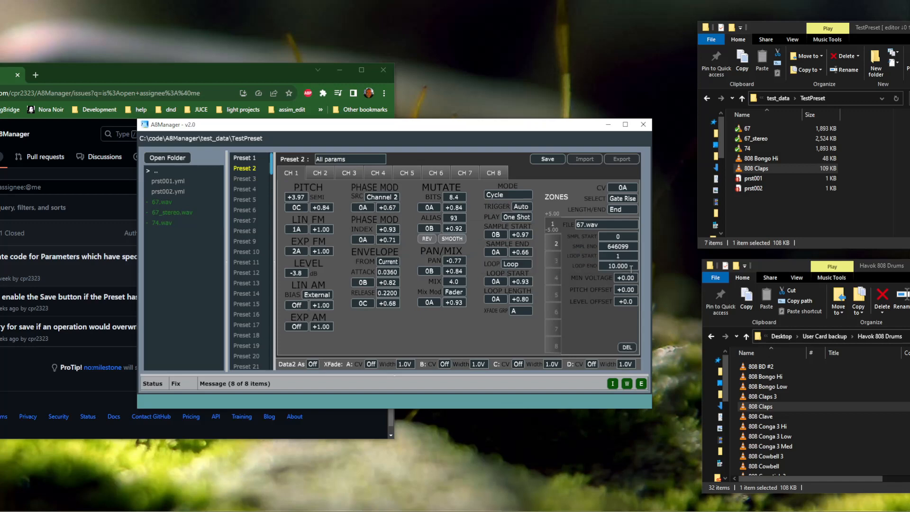
{"action": "left_click_drag", "start_coordinate": [630, 266], "coordinate": [566, 256]}
{"action": "type", "text": "2048"}
{"action": "key", "text": "BackSpace"}
{"action": "type", "text": "7"}
{"action": "key", "text": "Return"}
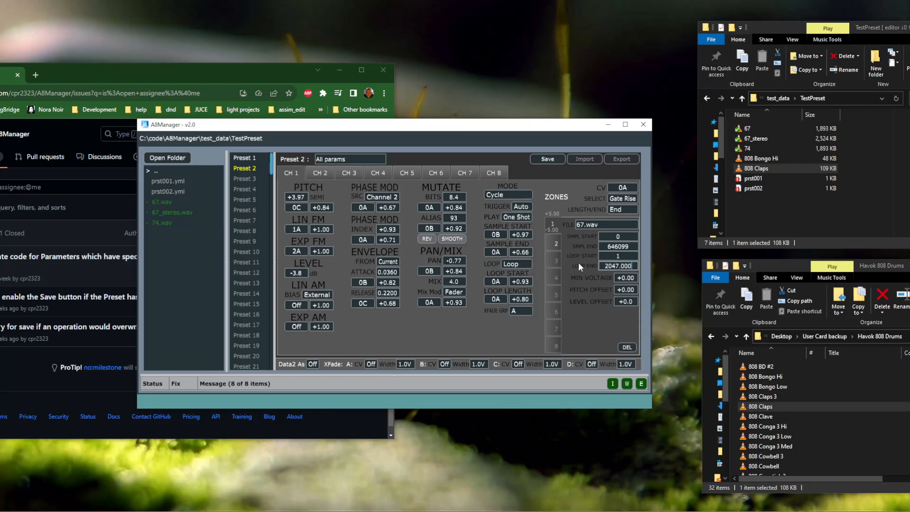